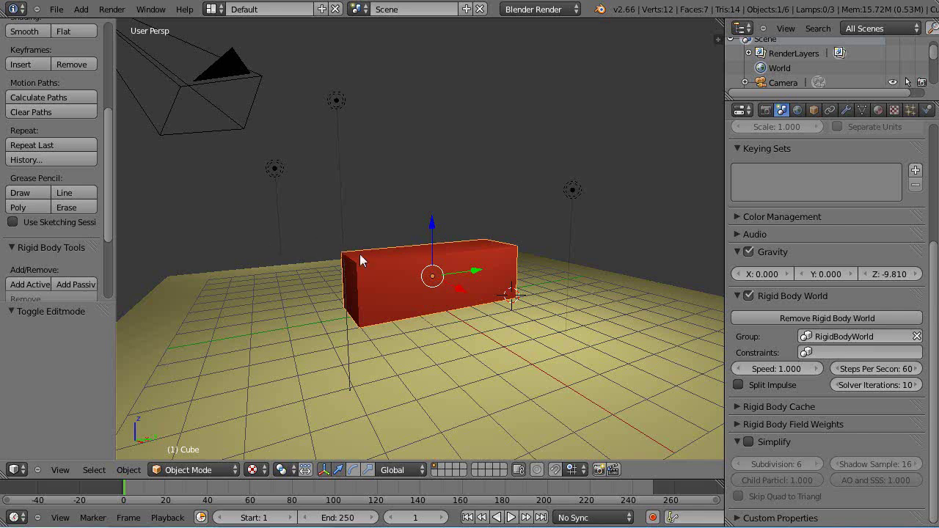
# Make the red box an active rigid body and the ground plane a passive one
pyautogui.moveTo(352, 334)
pyautogui.mouseDown(button='middle')
pyautogui.moveTo(301, 347)
pyautogui.moveTo(418, 348)
pyautogui.mouseUp(button='middle')
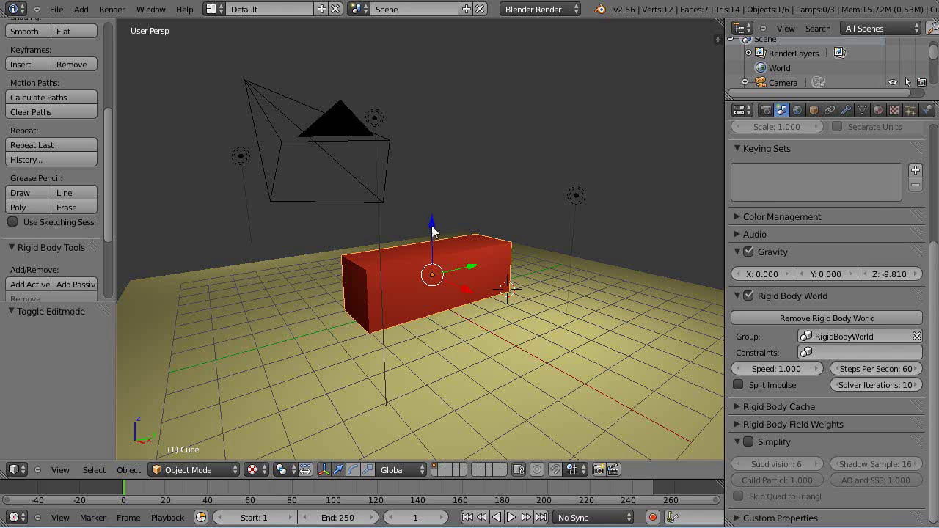
pyautogui.scroll(2, 433, 232)
pyautogui.scroll(-1, 434, 232)
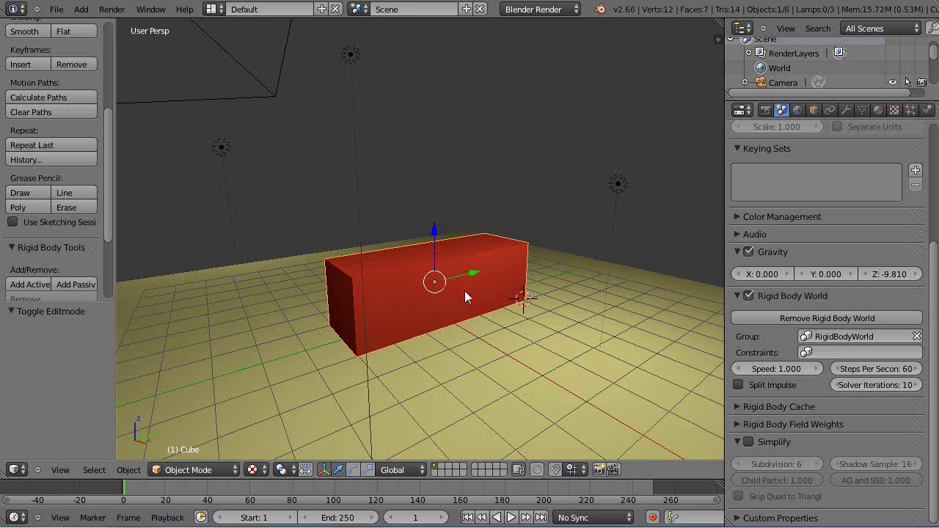
pyautogui.scroll(-4, 75, 192)
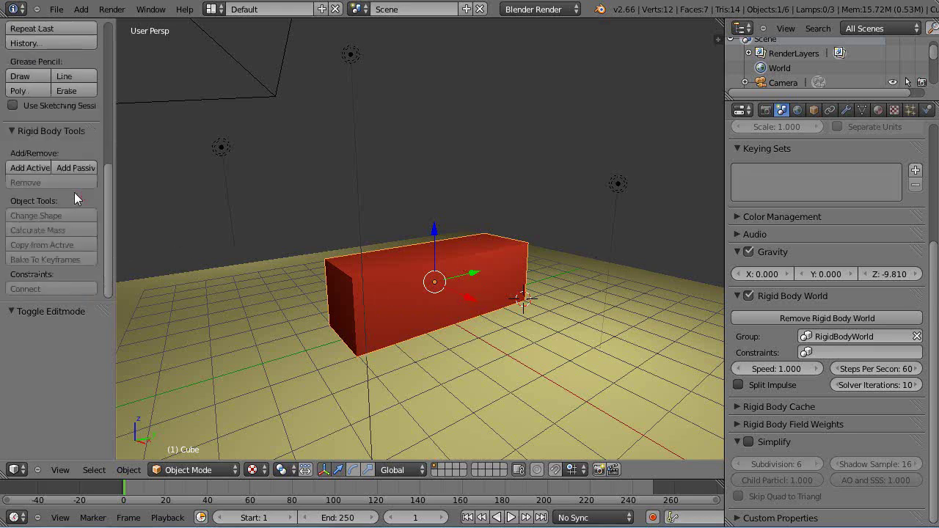
pyautogui.click(26, 168)
pyautogui.rightClick(371, 261)
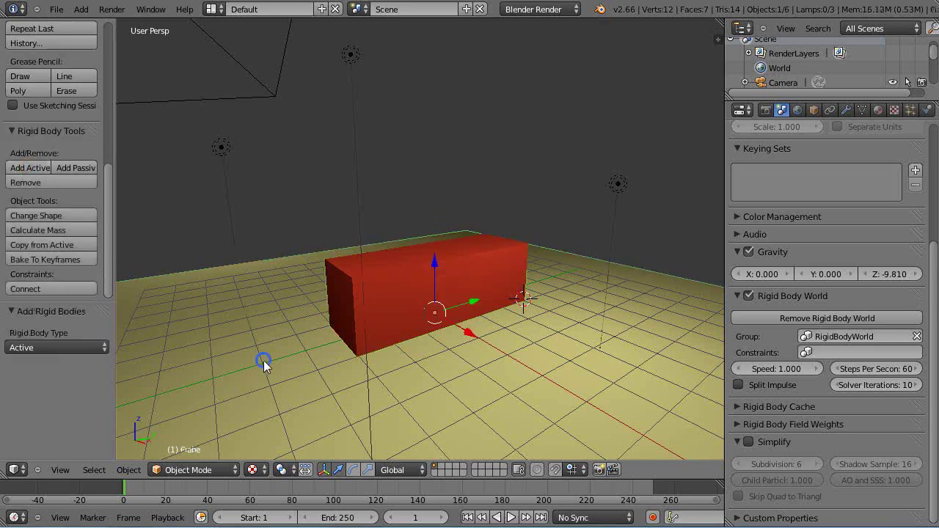
pyautogui.click(78, 168)
# Preview the simulation, then raise the red box about six units above the plane
pyautogui.scroll(-3, 352, 352)
pyautogui.hotkey('alt', 'a')
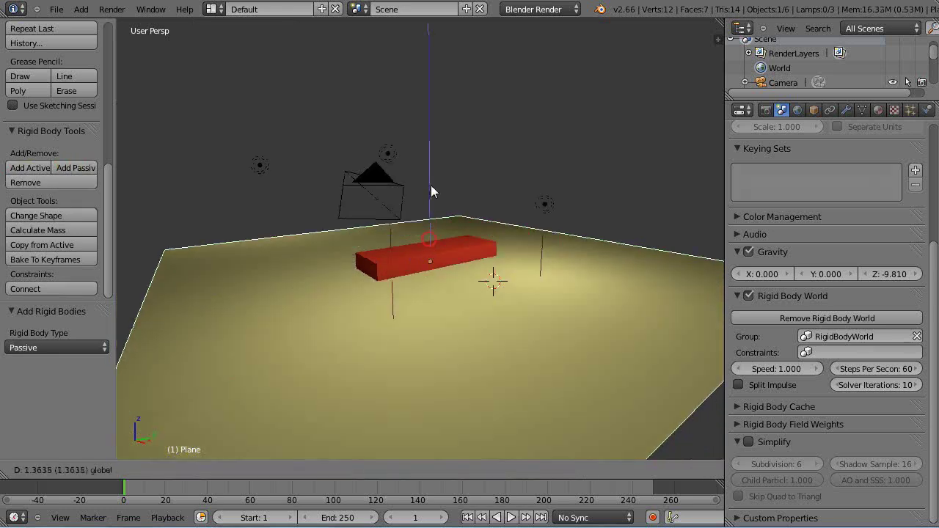
pyautogui.press('Escape')
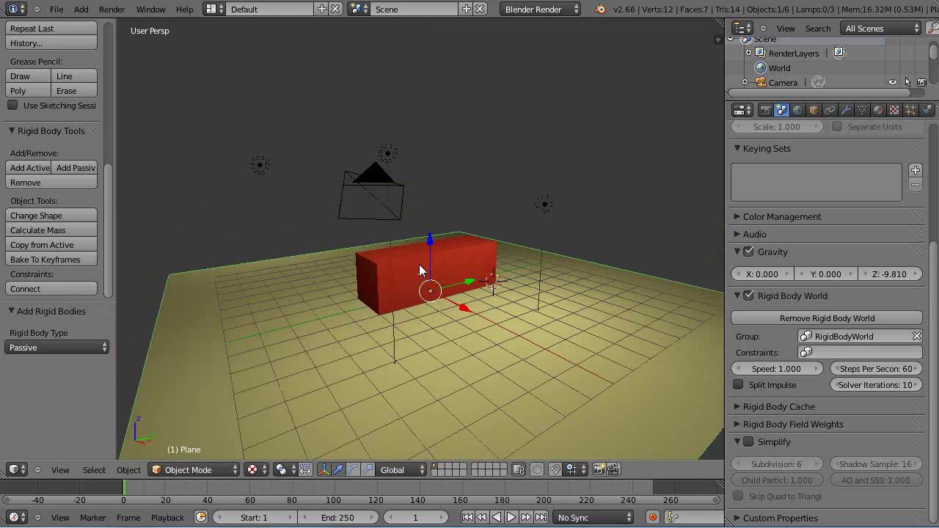
pyautogui.rightClick(438, 250)
pyautogui.moveTo(430, 222); pyautogui.dragTo(436, 82)
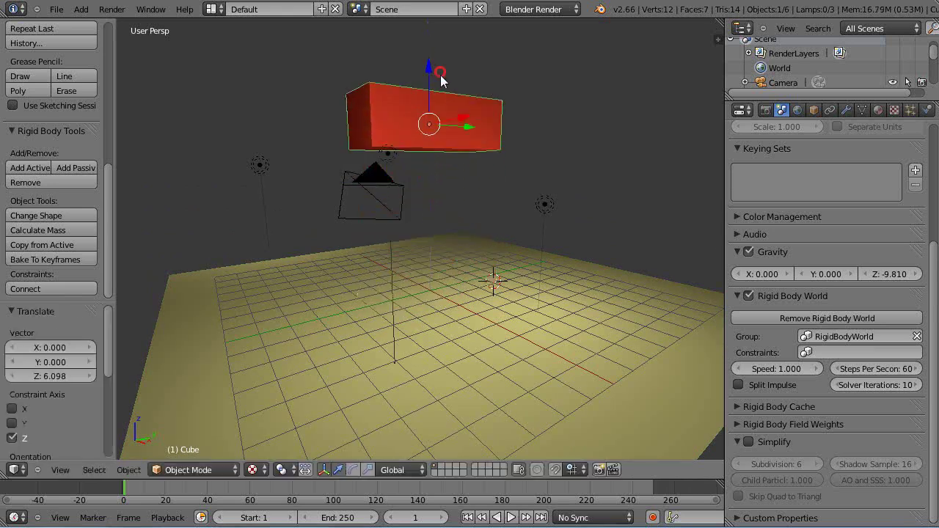
pyautogui.moveTo(455, 235); pyautogui.dragTo(478, 281, button='middle')
# Play the box-drop simulation, reset to frame 1, and display the Render properties
pyautogui.hotkey('alt', 'a')
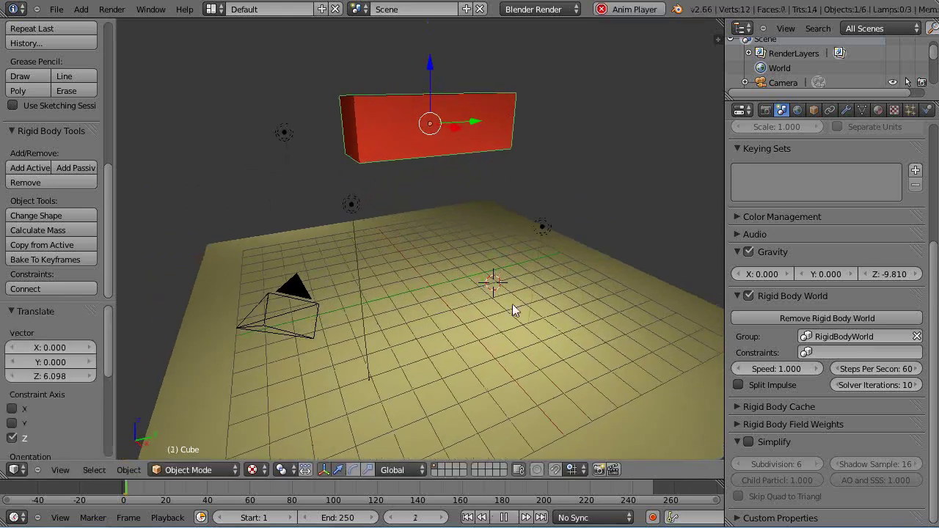
pyautogui.moveTo(473, 409); pyautogui.dragTo(464, 367, button='middle')
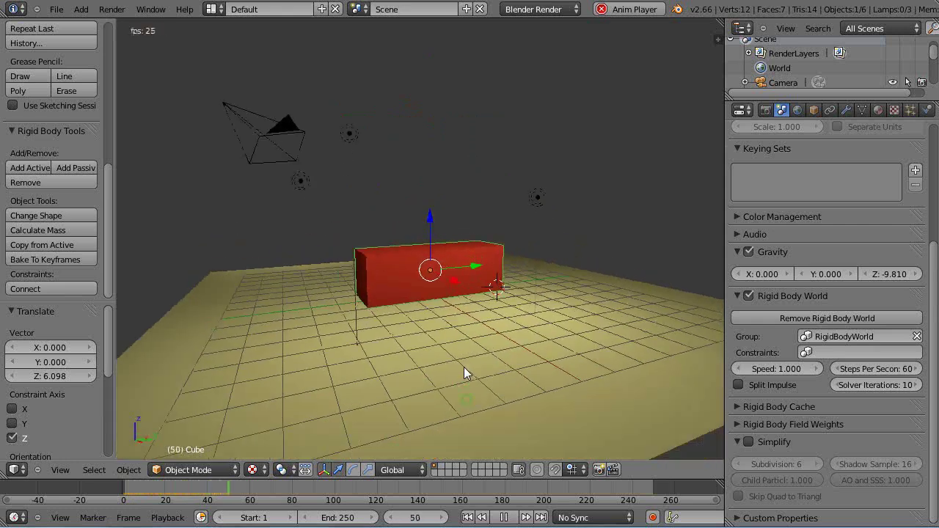
pyautogui.scroll(-5, 457, 363)
pyautogui.scroll(5, 456, 363)
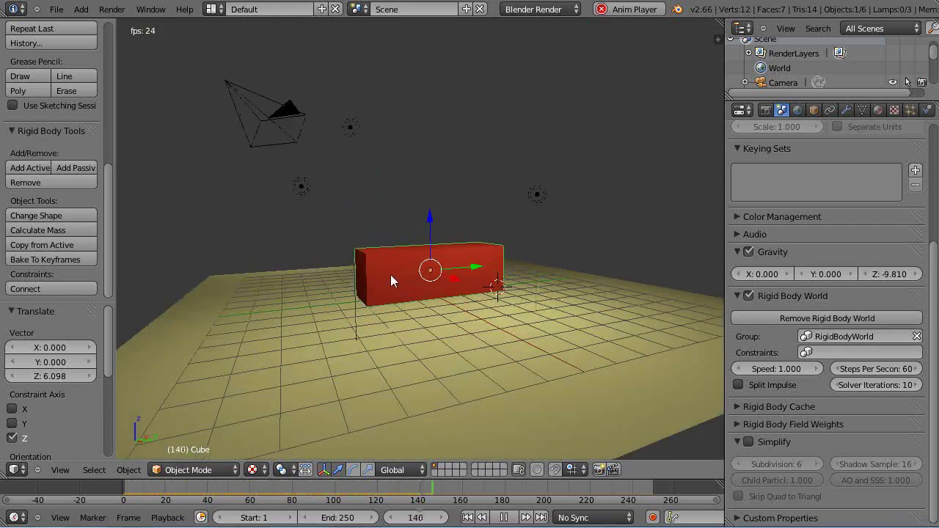
pyautogui.press('Escape')
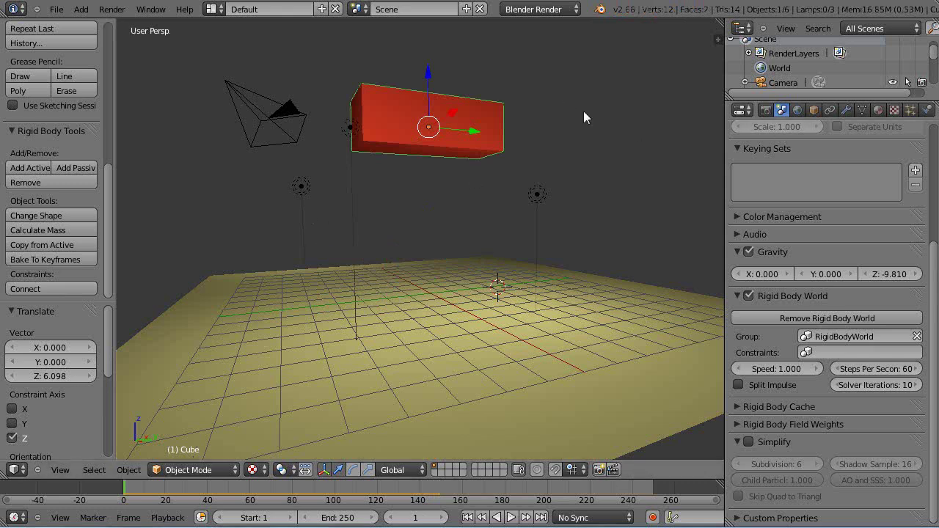
pyautogui.click(766, 110)
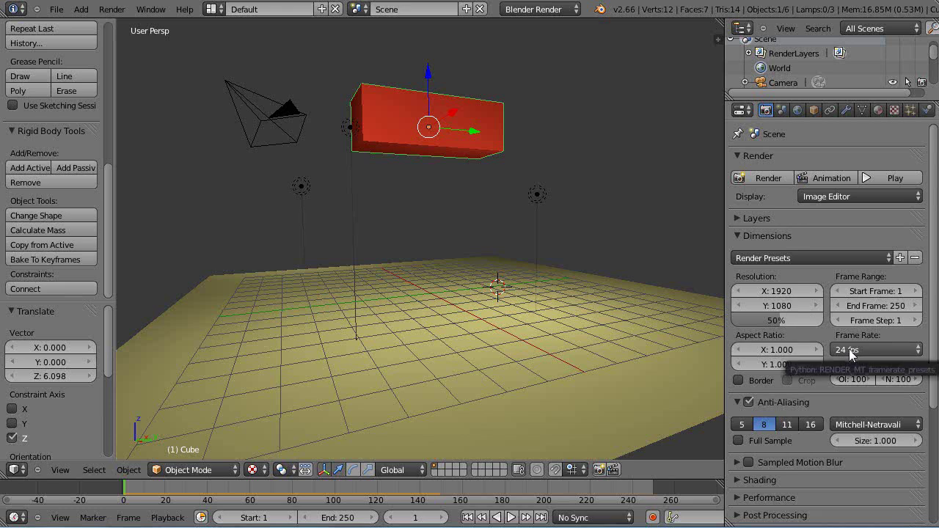
# Set the frame rate to 30 fps and replay all 250 frames of the drop
pyautogui.click(917, 351)
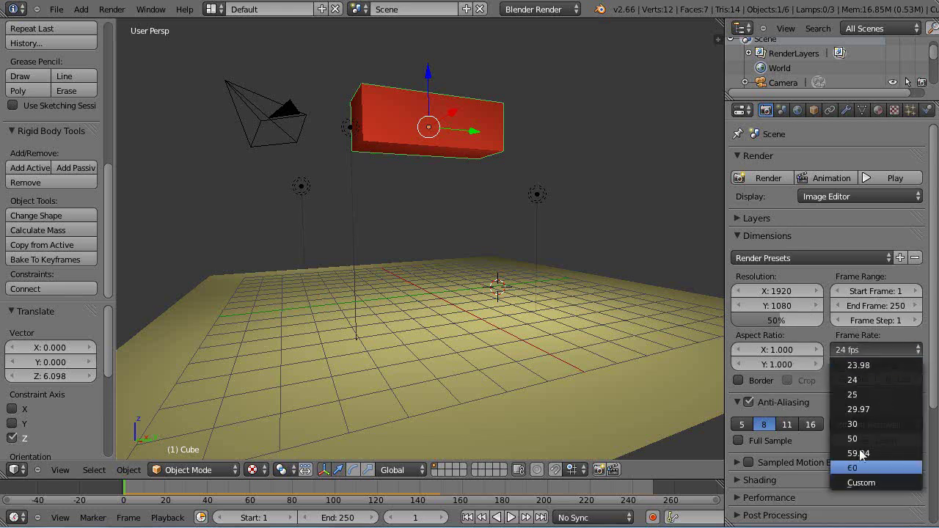
pyautogui.click(855, 424)
pyautogui.hotkey('alt', 'a')
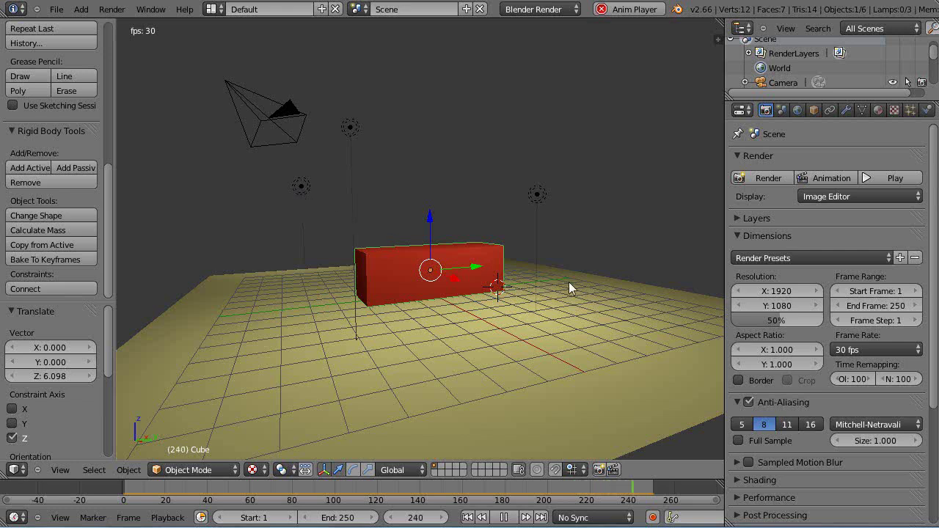
pyautogui.press('Escape')
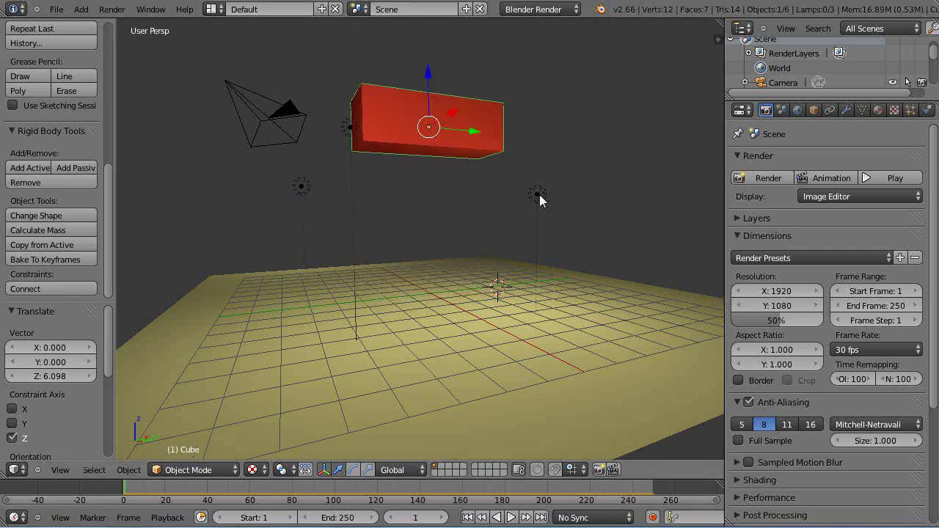
# Show the Scene properties with gravity at -9.81 Z and the rigid body world settings
pyautogui.click(782, 110)
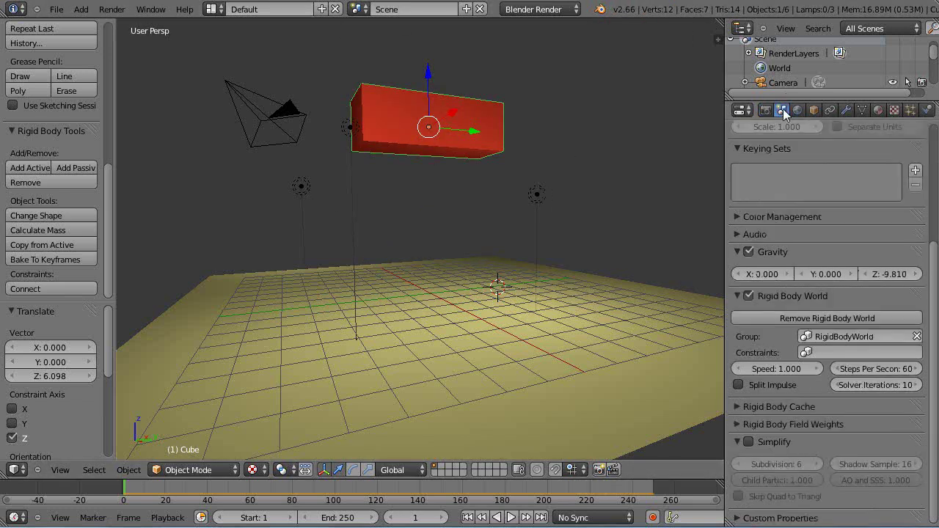
pyautogui.scroll(2, 860, 238)
pyautogui.scroll(-1, 844, 214)
pyautogui.scroll(-1, 844, 214)
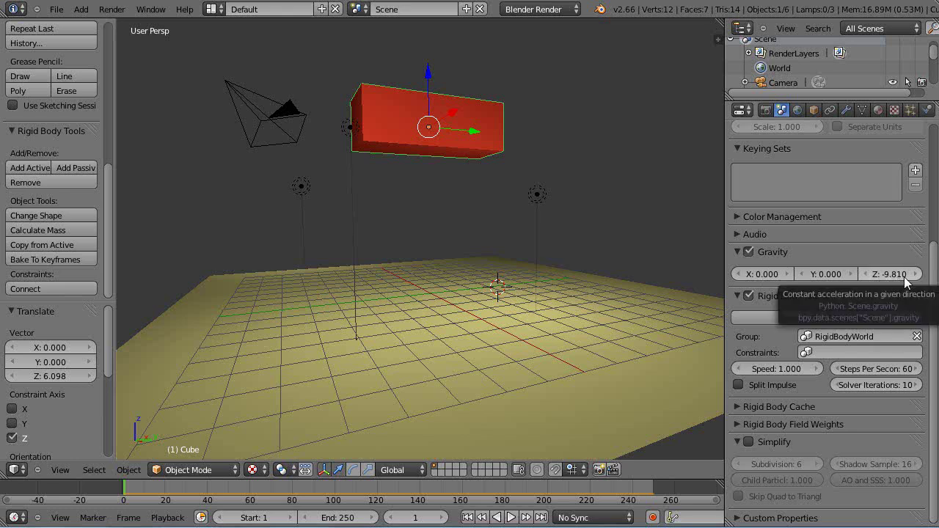
# Set the unit system to Metric, keeping rotation units in Radians
pyautogui.scroll(4, 848, 279)
pyautogui.scroll(1, 847, 272)
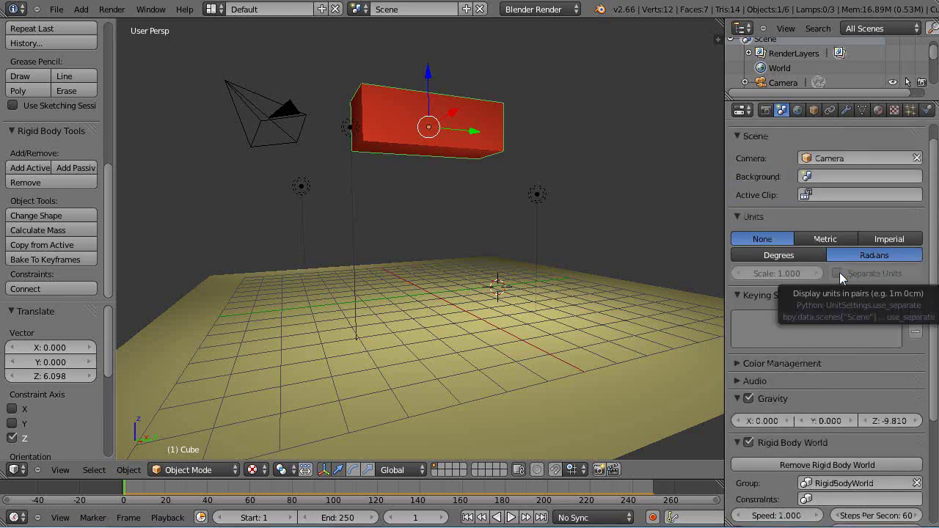
pyautogui.click(823, 239)
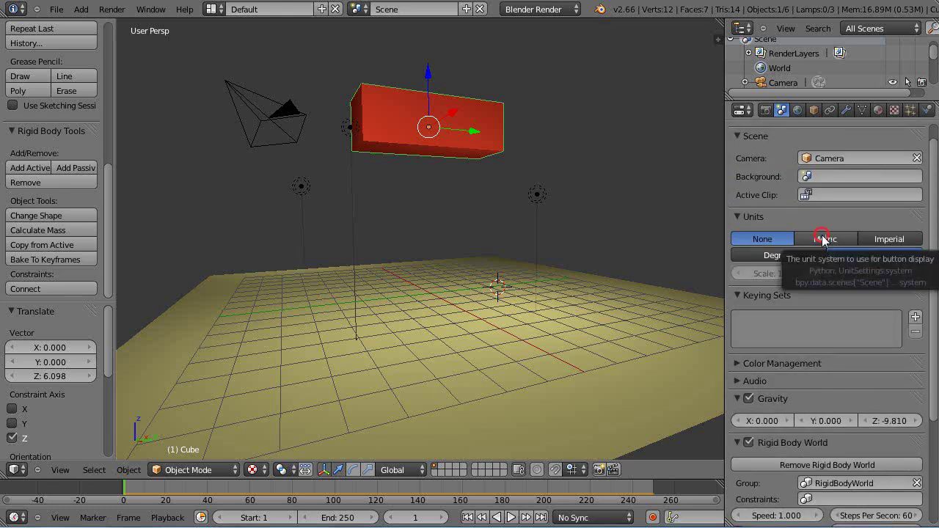
pyautogui.click(774, 239)
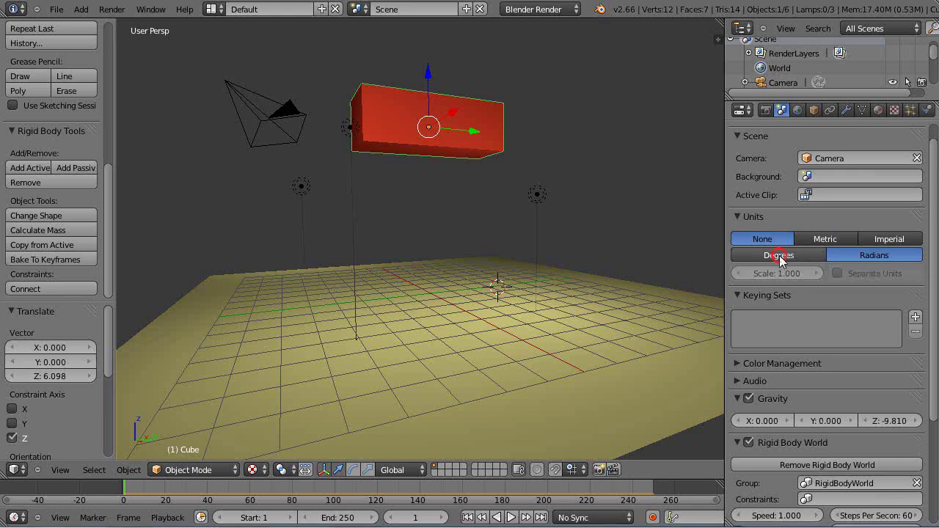
pyautogui.click(780, 256)
pyautogui.click(828, 242)
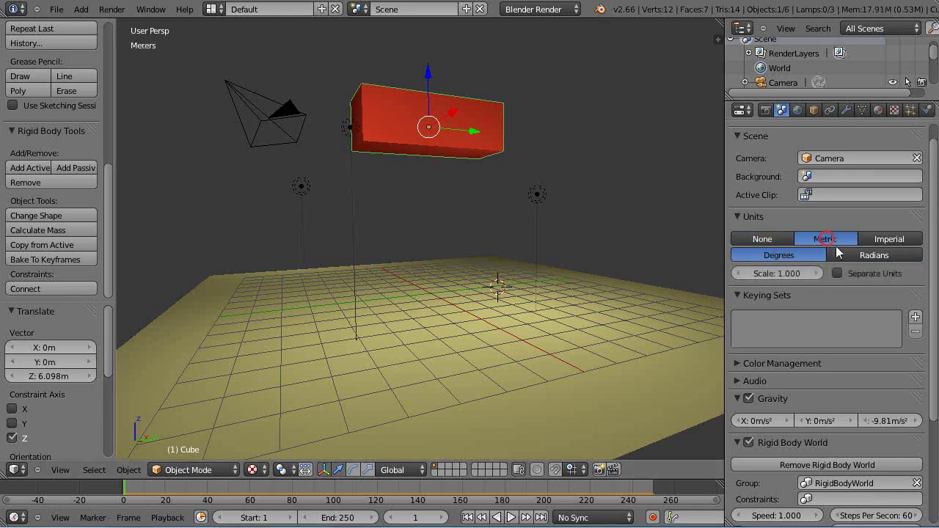
pyautogui.click(866, 255)
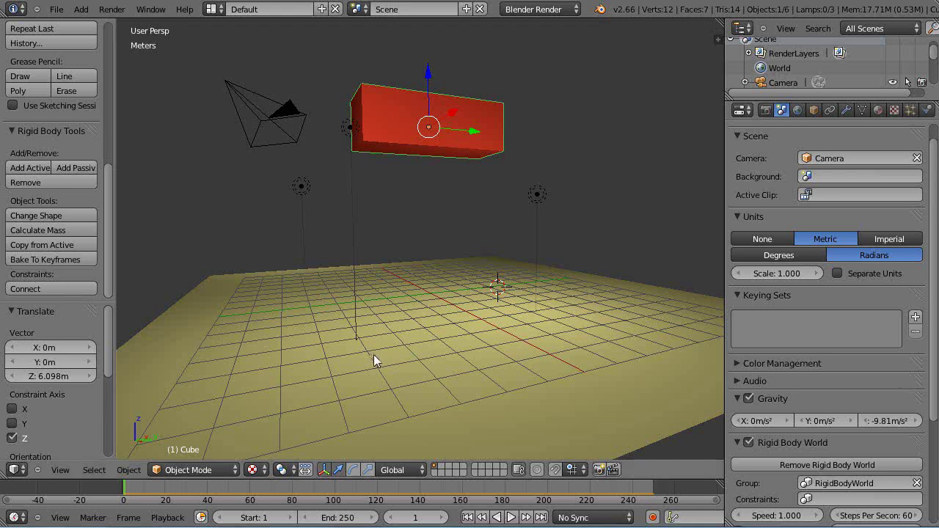
# Change the Z gravity from -9.81 to the moon value -1.622 m/s²
pyautogui.moveTo(488, 206)
pyautogui.mouseDown(button='middle')
pyautogui.moveTo(509, 220)
pyautogui.moveTo(483, 225)
pyautogui.moveTo(497, 230)
pyautogui.mouseUp(button='middle')
pyautogui.scroll(-4, 496, 224)
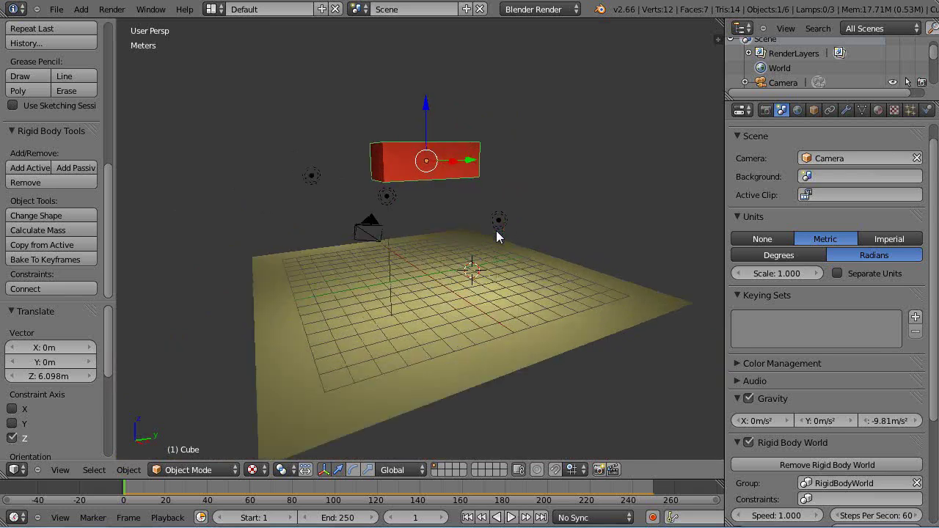
pyautogui.scroll(1, 497, 232)
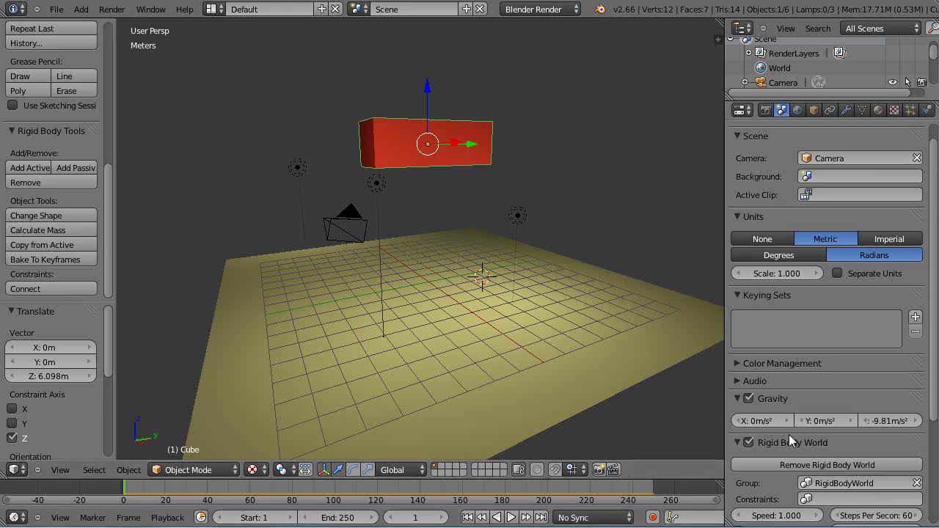
pyautogui.click(889, 424)
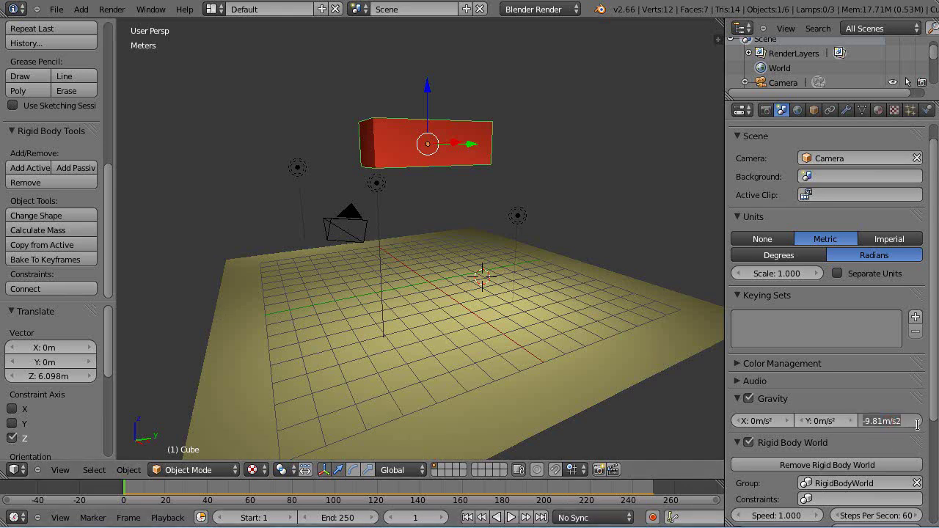
pyautogui.write('-1')
pyautogui.press('Return')
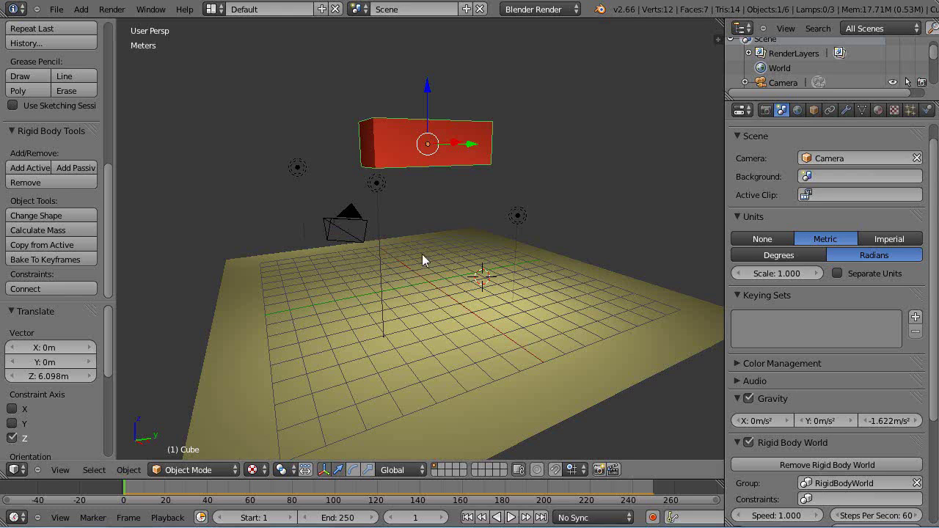
# Replay the drop under moon gravity, watching the box settle on the plane by frame 249
pyautogui.hotkey('alt', 'a')
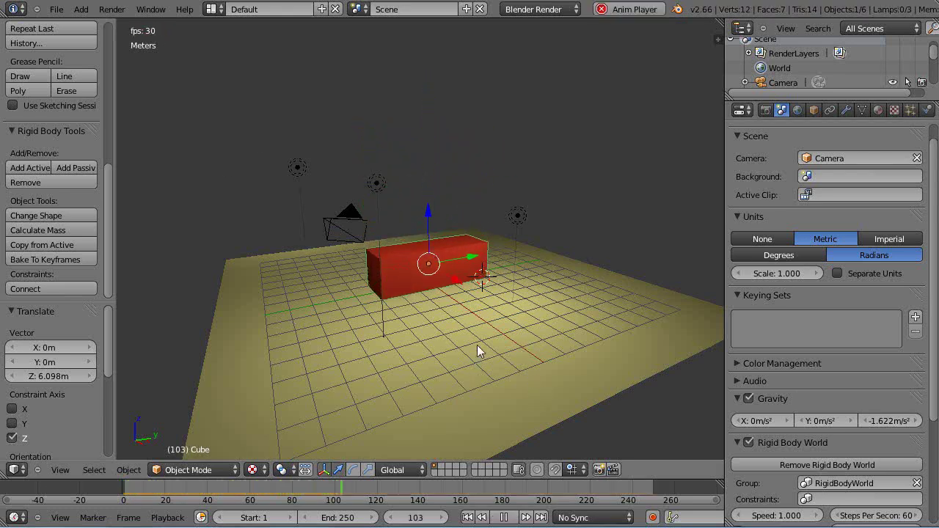
pyautogui.moveTo(477, 344); pyautogui.dragTo(473, 327, button='middle')
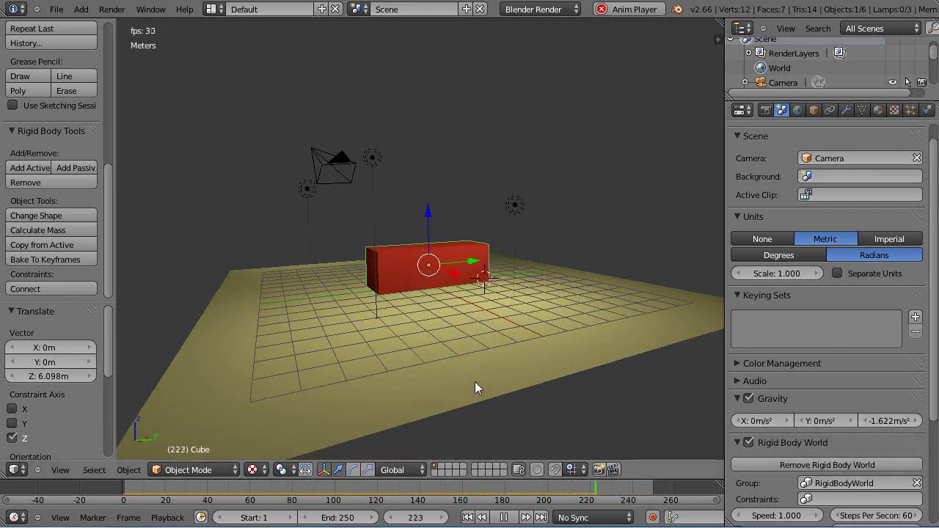
pyautogui.scroll(-3, 463, 346)
pyautogui.scroll(4, 463, 346)
pyautogui.scroll(2, 464, 347)
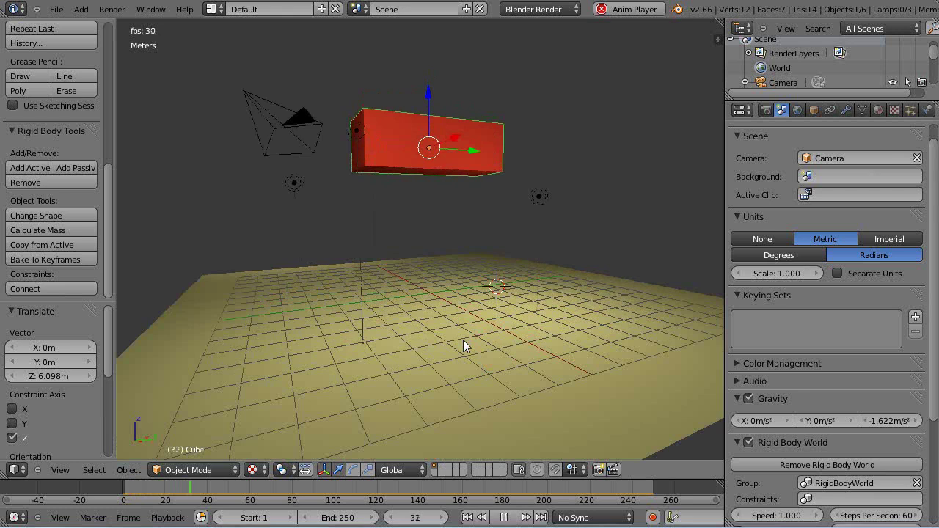
pyautogui.scroll(-2, 844, 426)
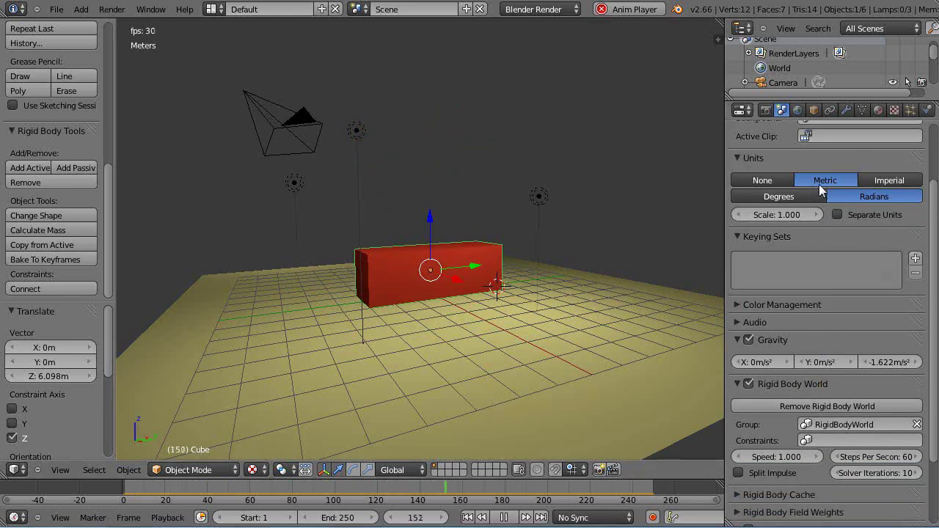
pyautogui.scroll(2, 498, 303)
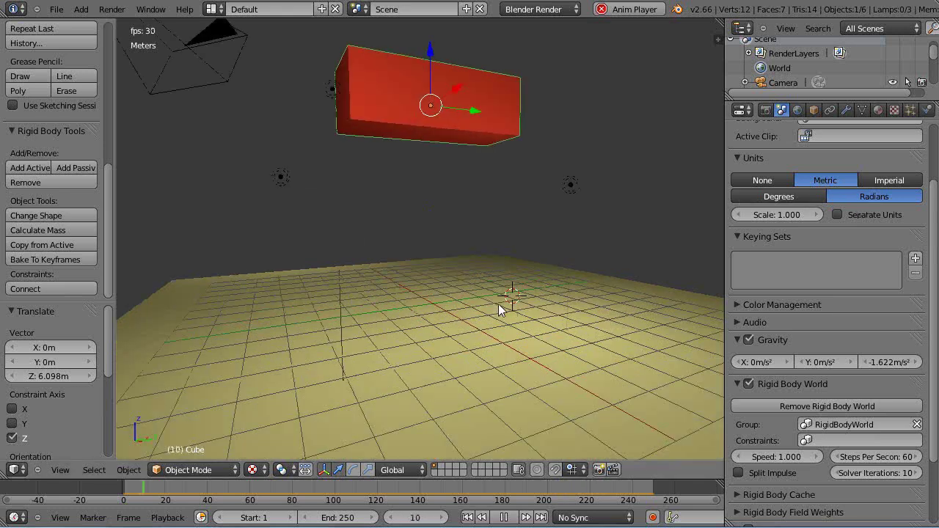
pyautogui.moveTo(498, 303)
pyautogui.mouseDown(button='middle')
pyautogui.moveTo(498, 359)
pyautogui.moveTo(513, 358)
pyautogui.moveTo(495, 318)
pyautogui.mouseUp(button='middle')
pyautogui.scroll(-2, 492, 355)
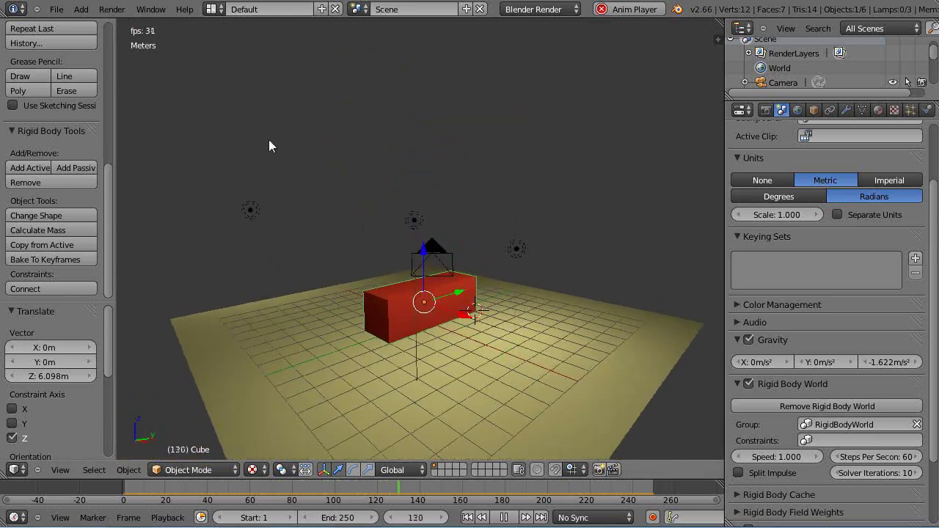
pyautogui.keyDown('ctrl'); pyautogui.moveTo(491, 133); pyautogui.dragTo(478, 188, button='middle'); pyautogui.keyUp('ctrl')
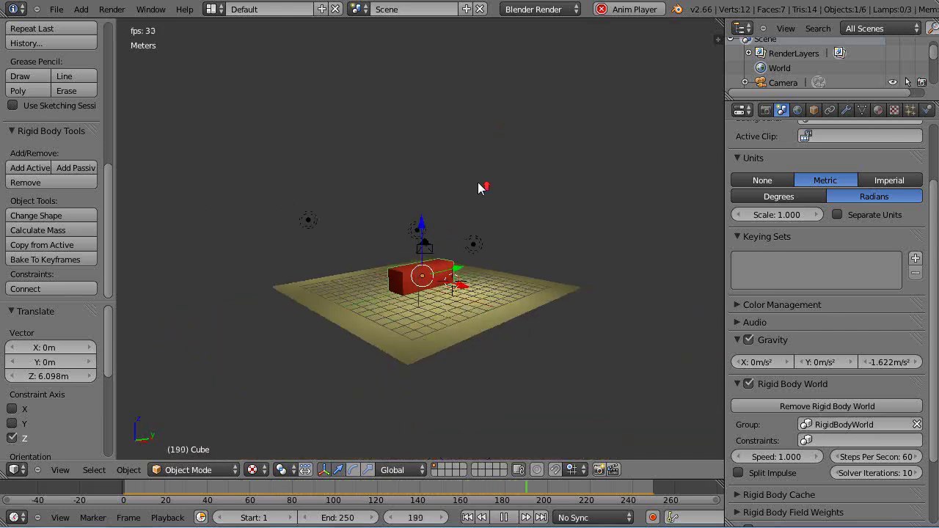
pyautogui.scroll(5, 481, 188)
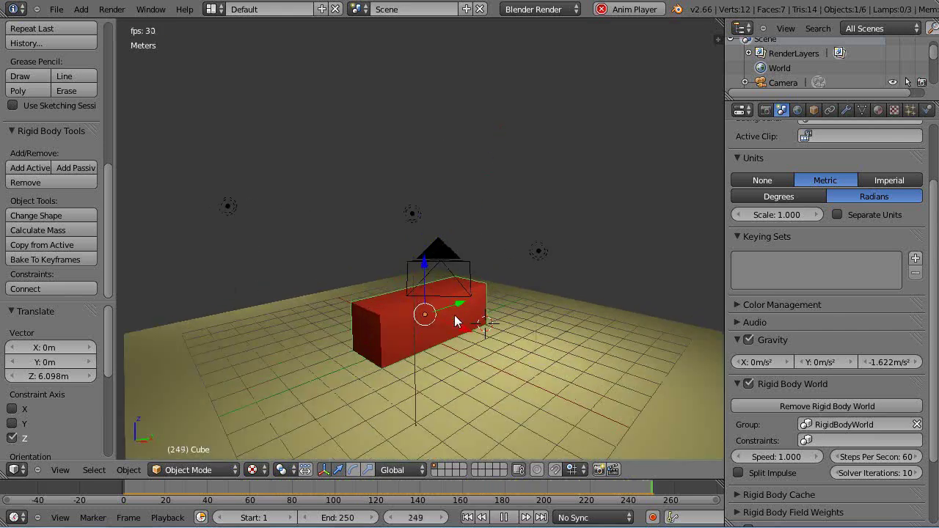